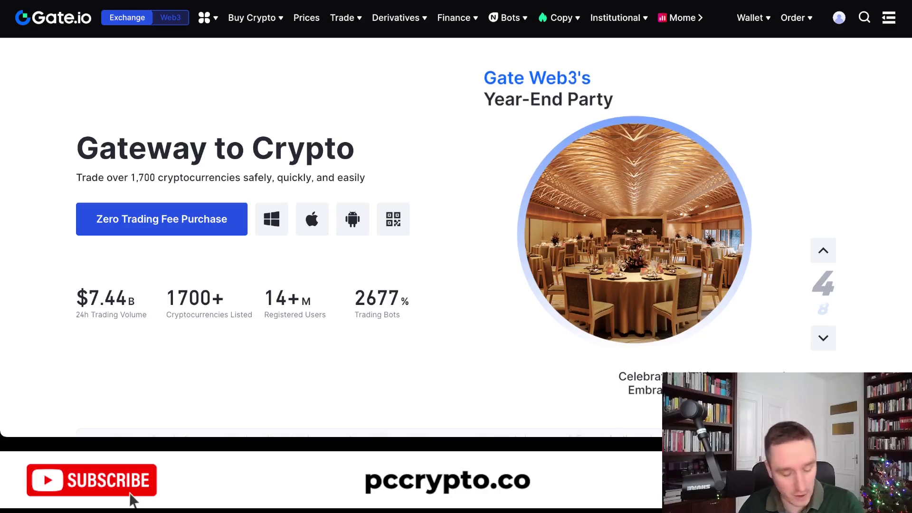
Open the bank transfer purchase page and review the amount fields and available payment channels
{"action": "mouse_move", "coordinate": [251, 17]}
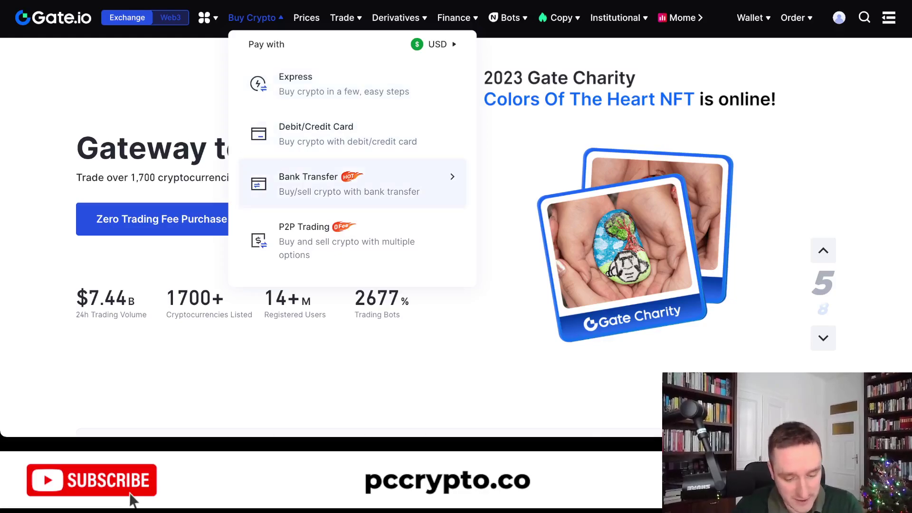
{"action": "left_click", "coordinate": [349, 184]}
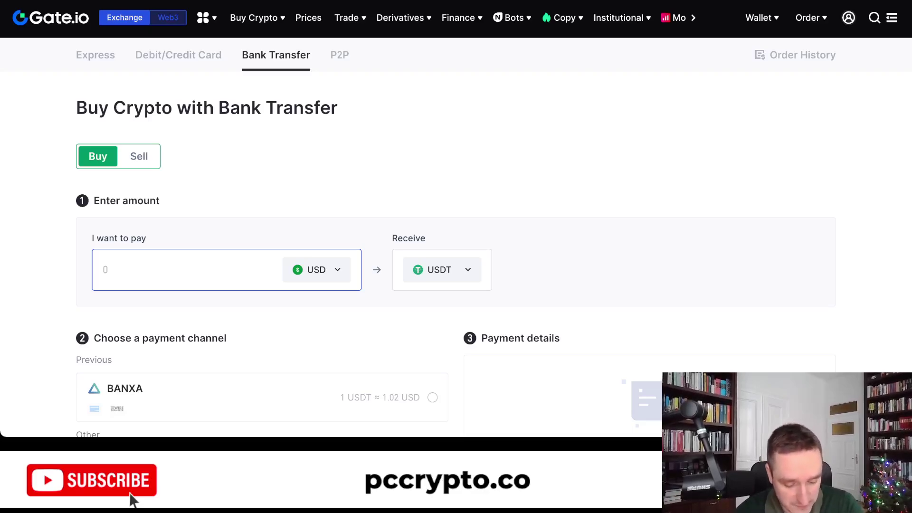
{"action": "scroll", "coordinate": [134, 499], "scroll_direction": "down", "scroll_amount": 5}
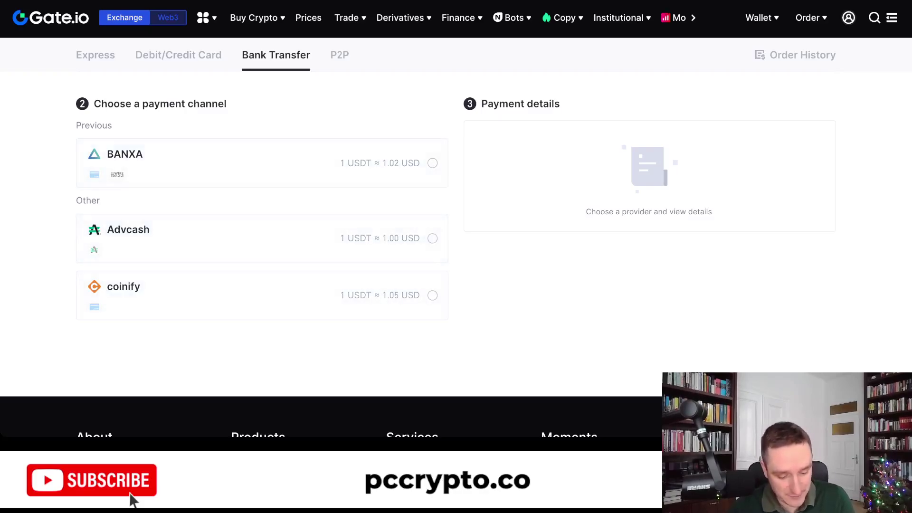
{"action": "scroll", "coordinate": [133, 500], "scroll_direction": "up", "scroll_amount": 5}
{"action": "scroll", "coordinate": [134, 500], "scroll_direction": "down", "scroll_amount": 3}
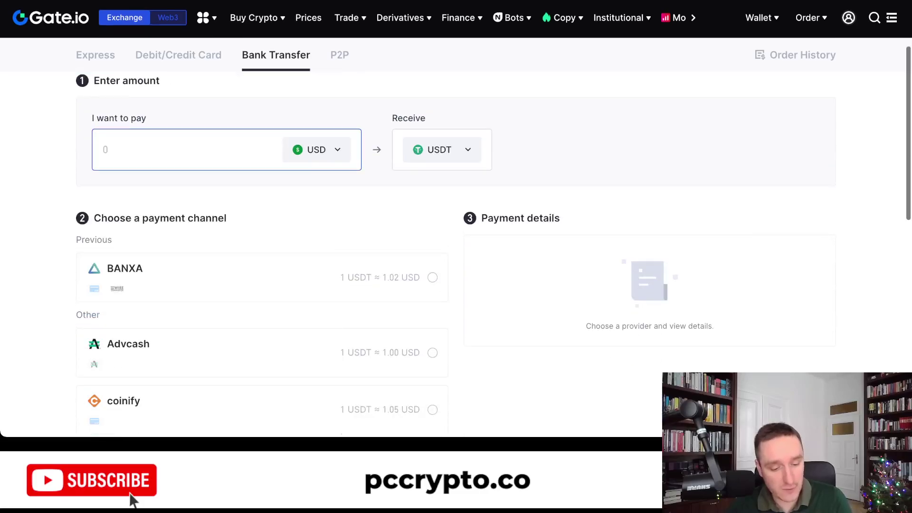
{"action": "scroll", "coordinate": [134, 500], "scroll_direction": "up", "scroll_amount": 3}
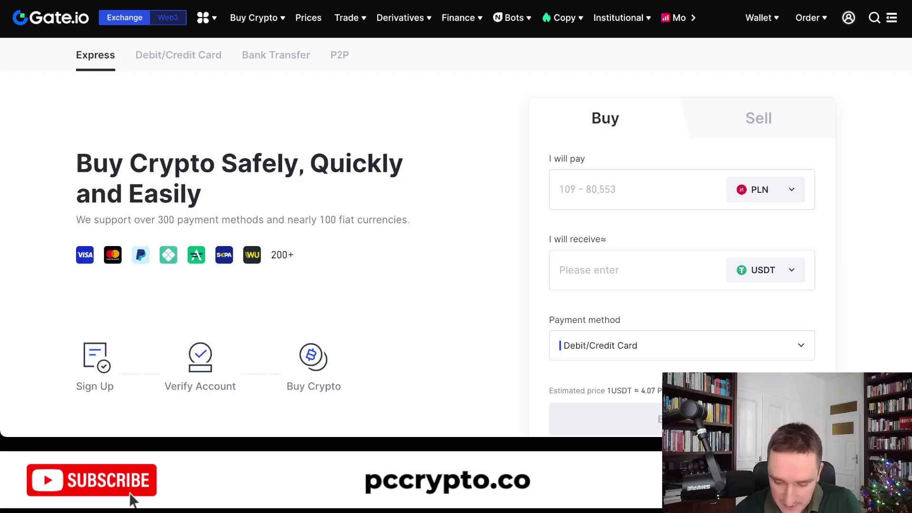
Set the payment currency of the Express buy form to INR
{"action": "left_click", "coordinate": [765, 190]}
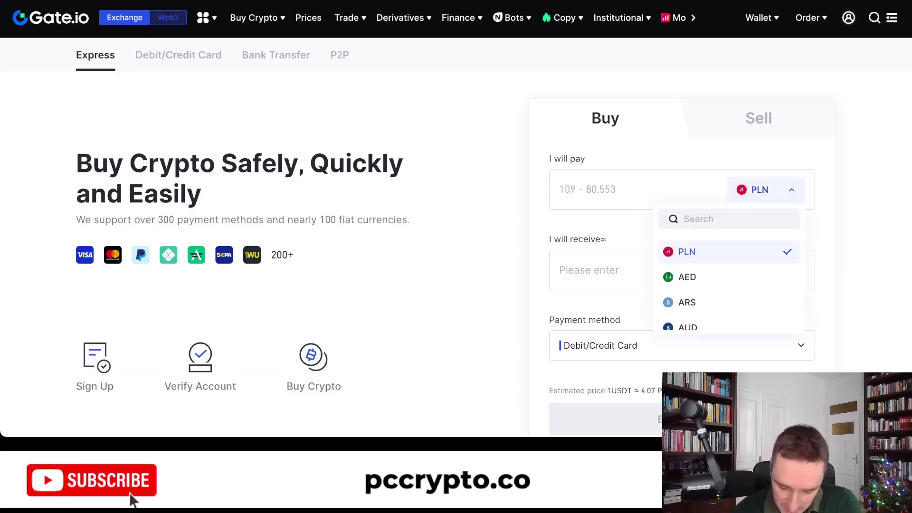
{"action": "scroll", "coordinate": [728, 284], "scroll_direction": "down", "scroll_amount": 5}
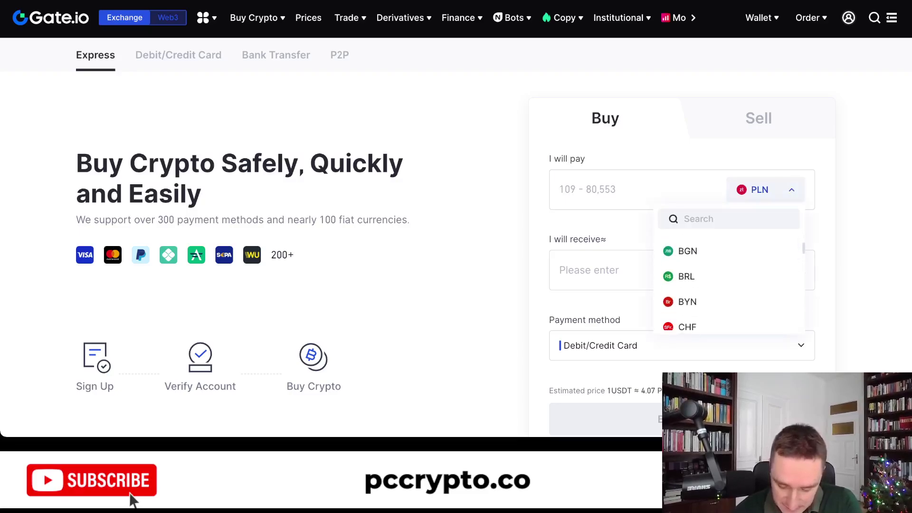
{"action": "scroll", "coordinate": [729, 285], "scroll_direction": "down", "scroll_amount": 4}
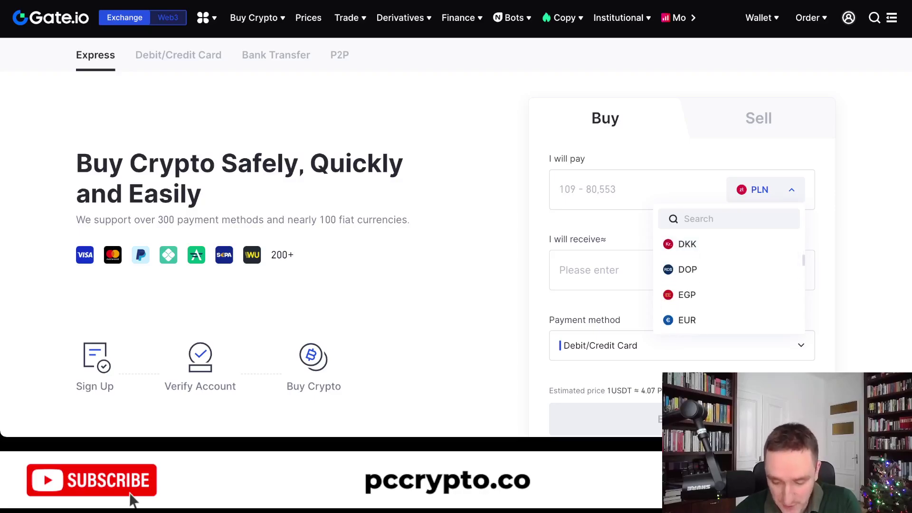
{"action": "scroll", "coordinate": [729, 285], "scroll_direction": "down", "scroll_amount": 4}
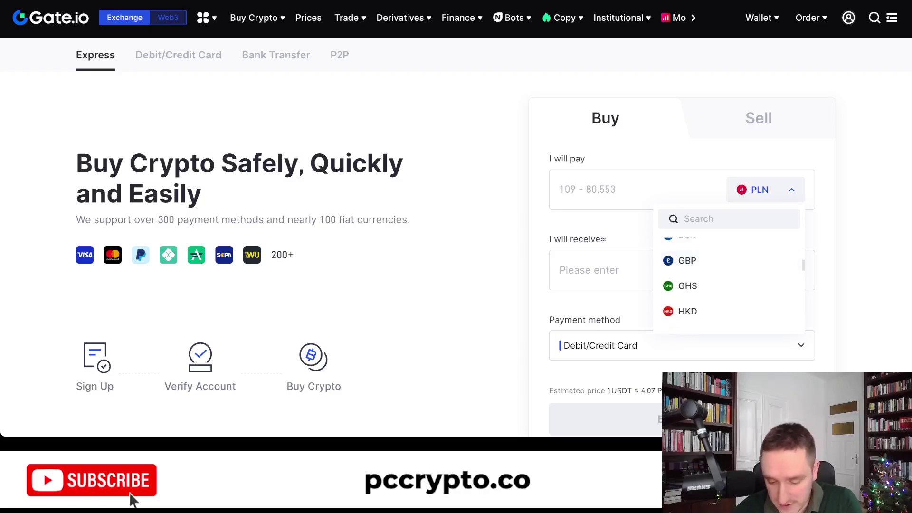
{"action": "scroll", "coordinate": [729, 272], "scroll_direction": "down", "scroll_amount": 3}
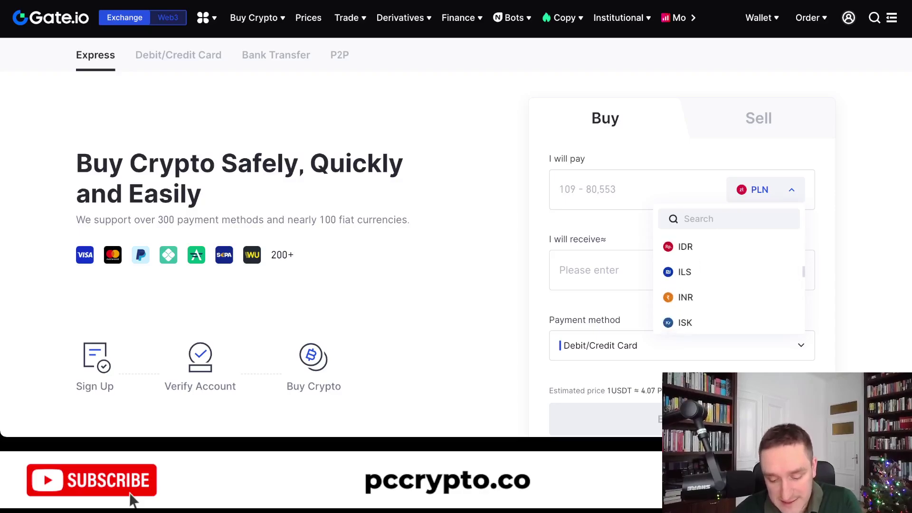
{"action": "scroll", "coordinate": [729, 271], "scroll_direction": "down", "scroll_amount": 2}
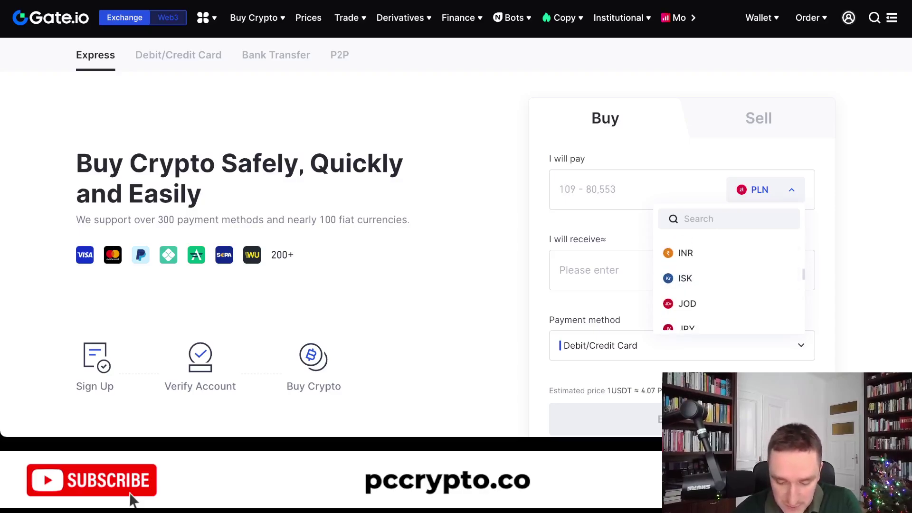
{"action": "left_click", "coordinate": [686, 252]}
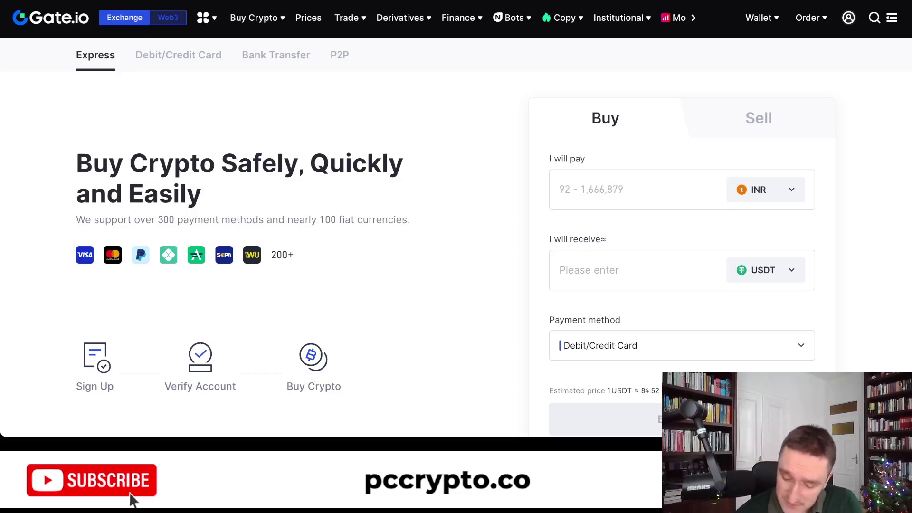
Look through the cryptocurrencies available to receive in the Express buy form, keeping USDT selected
{"action": "left_click", "coordinate": [765, 269]}
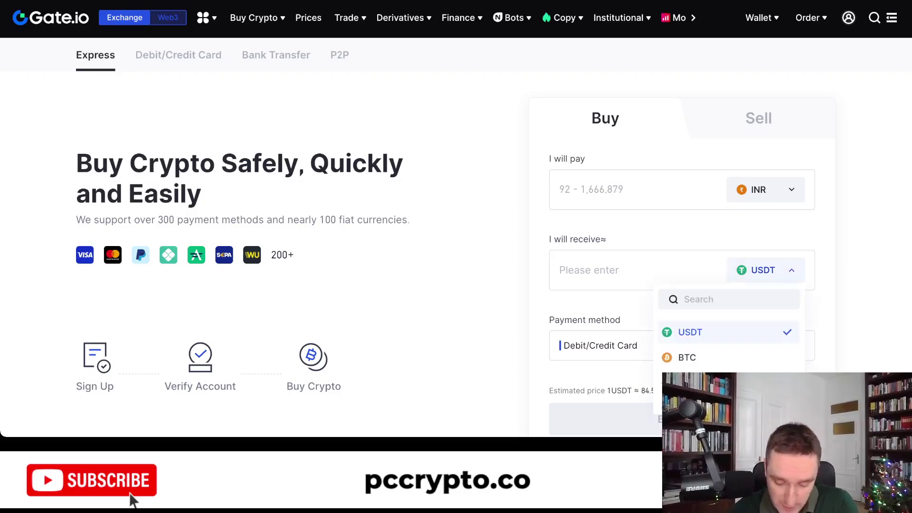
{"action": "scroll", "coordinate": [731, 351], "scroll_direction": "down", "scroll_amount": 5}
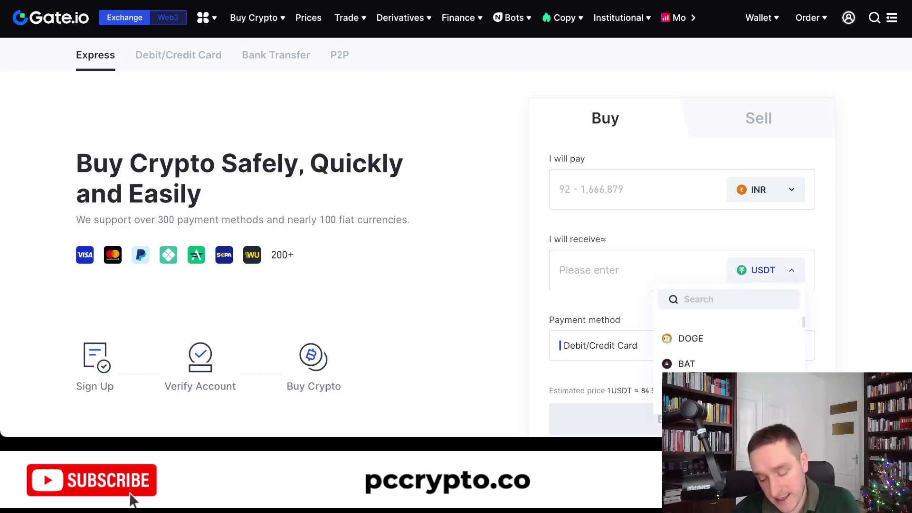
{"action": "scroll", "coordinate": [731, 351], "scroll_direction": "up", "scroll_amount": 5}
{"action": "scroll", "coordinate": [731, 347], "scroll_direction": "down", "scroll_amount": 1}
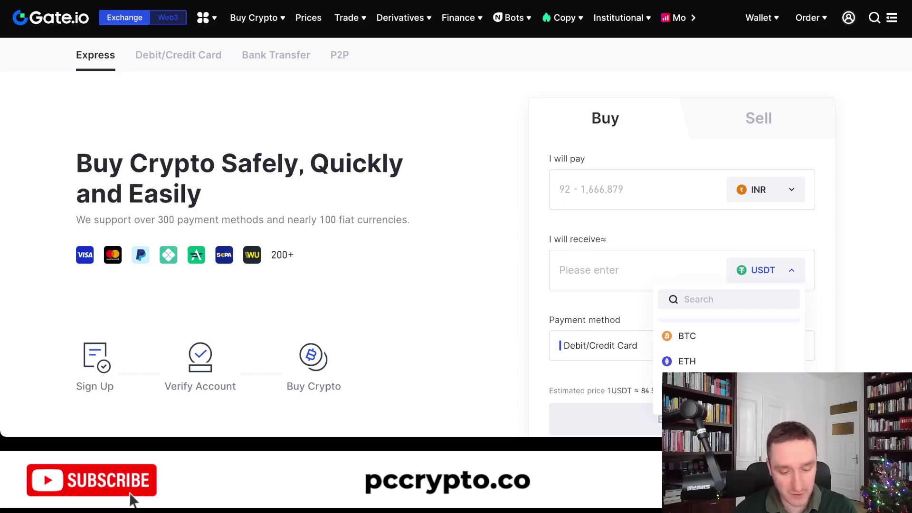
{"action": "key", "text": "Escape"}
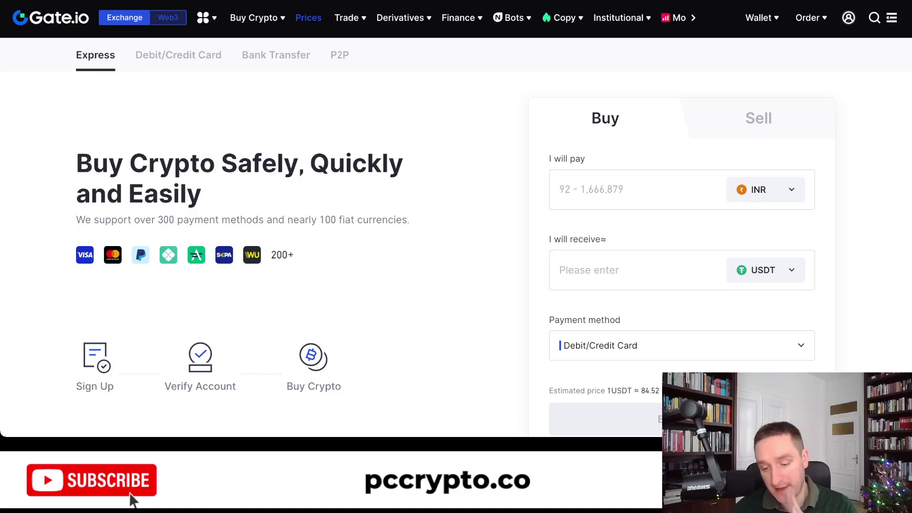
Open the cryptocurrency prices page and examine the top gainers, most popular coins and tradable USDT coin list
{"action": "left_click", "coordinate": [308, 18]}
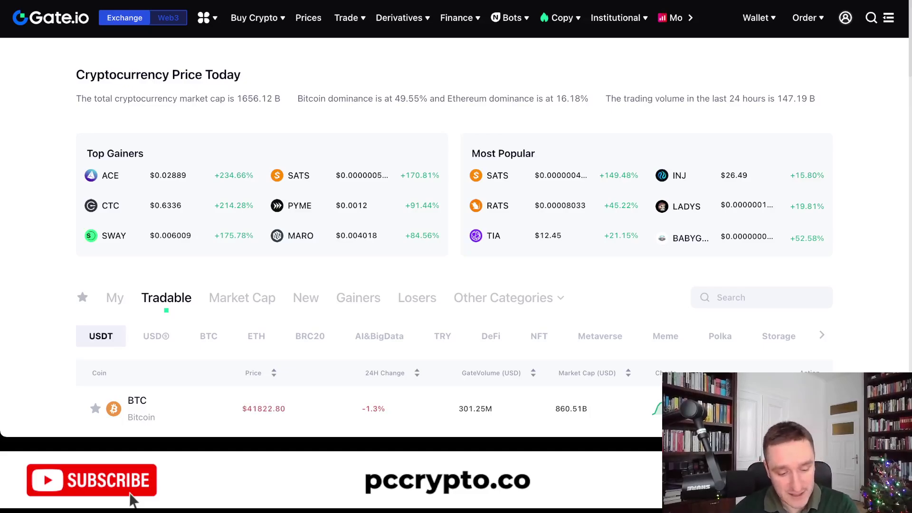
{"action": "scroll", "coordinate": [454, 237], "scroll_direction": "down", "scroll_amount": 1}
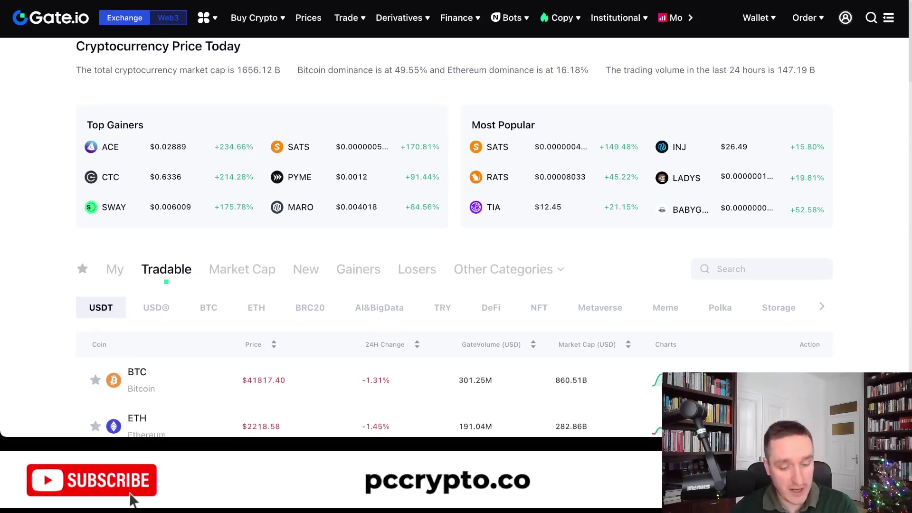
{"action": "scroll", "coordinate": [453, 238], "scroll_direction": "up", "scroll_amount": 1}
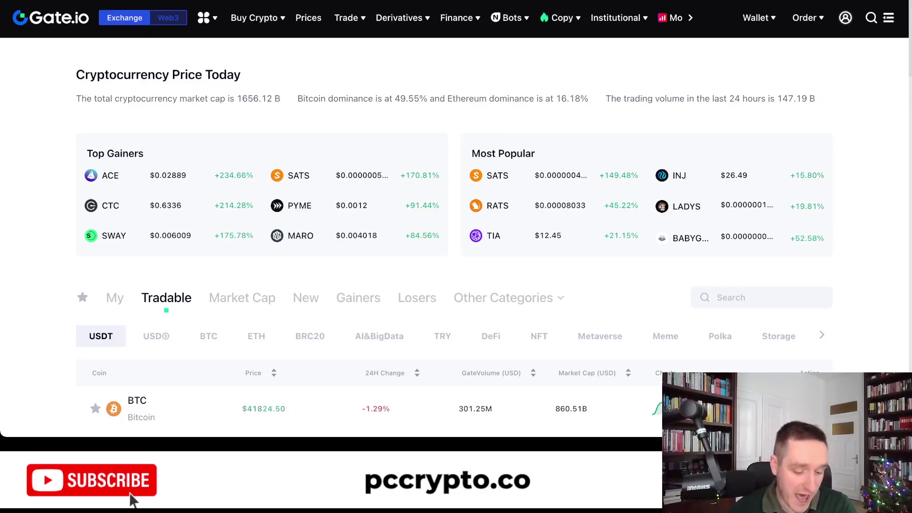
{"action": "scroll", "coordinate": [454, 237], "scroll_direction": "down", "scroll_amount": 1}
{"action": "scroll", "coordinate": [454, 243], "scroll_direction": "down", "scroll_amount": 3}
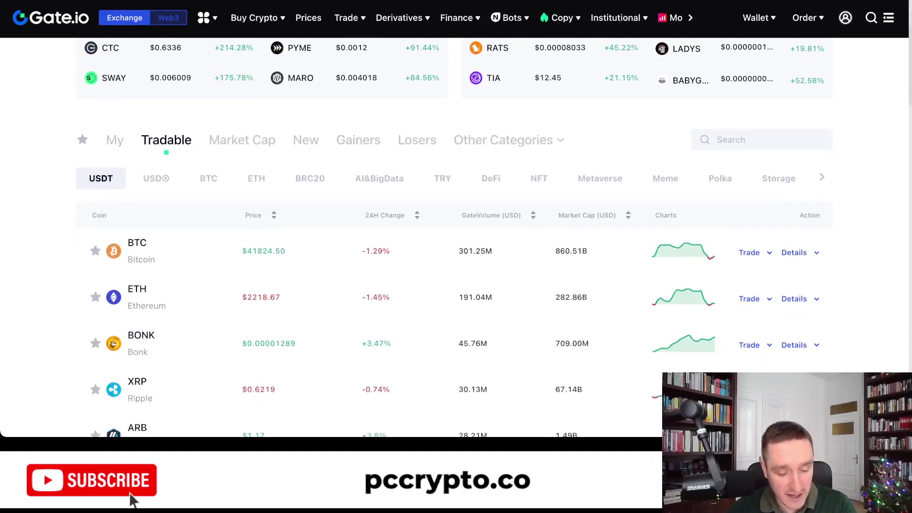
{"action": "scroll", "coordinate": [454, 237], "scroll_direction": "down", "scroll_amount": 2}
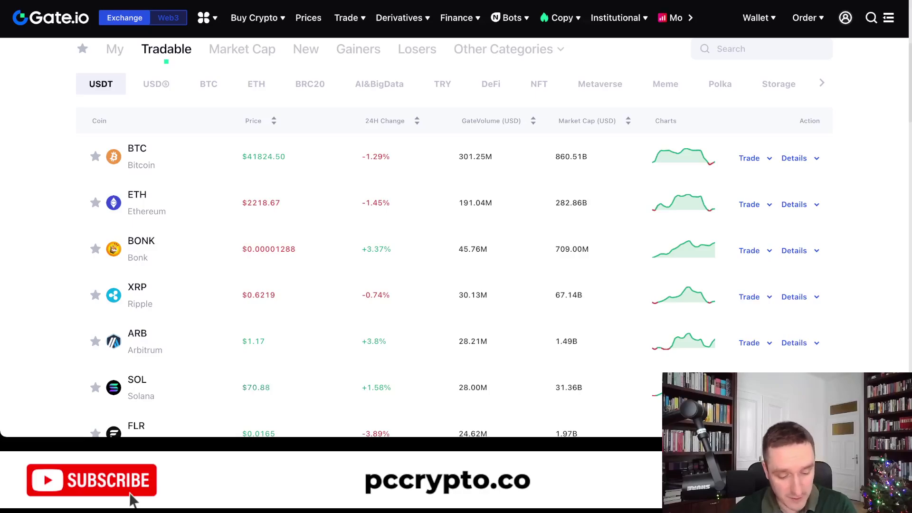
{"action": "scroll", "coordinate": [453, 243], "scroll_direction": "down", "scroll_amount": 4}
{"action": "scroll", "coordinate": [453, 243], "scroll_direction": "up", "scroll_amount": 3}
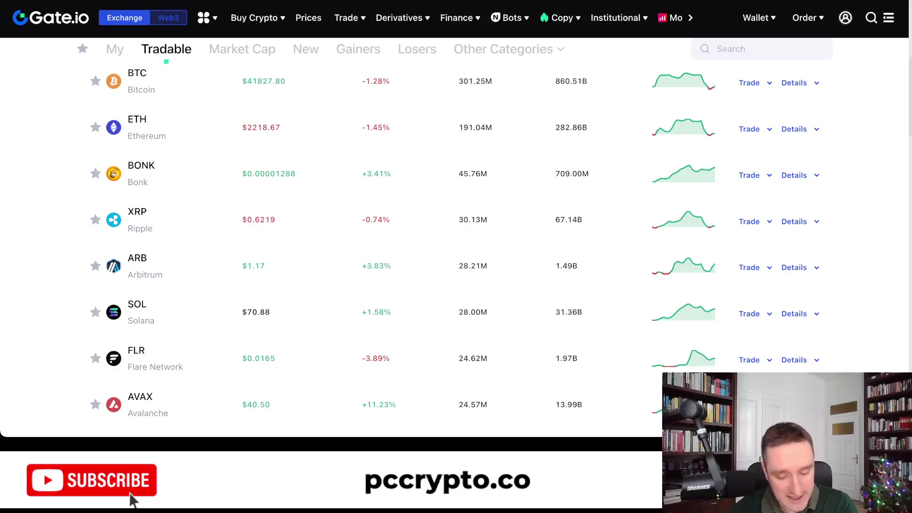
{"action": "scroll", "coordinate": [454, 243], "scroll_direction": "up", "scroll_amount": 1}
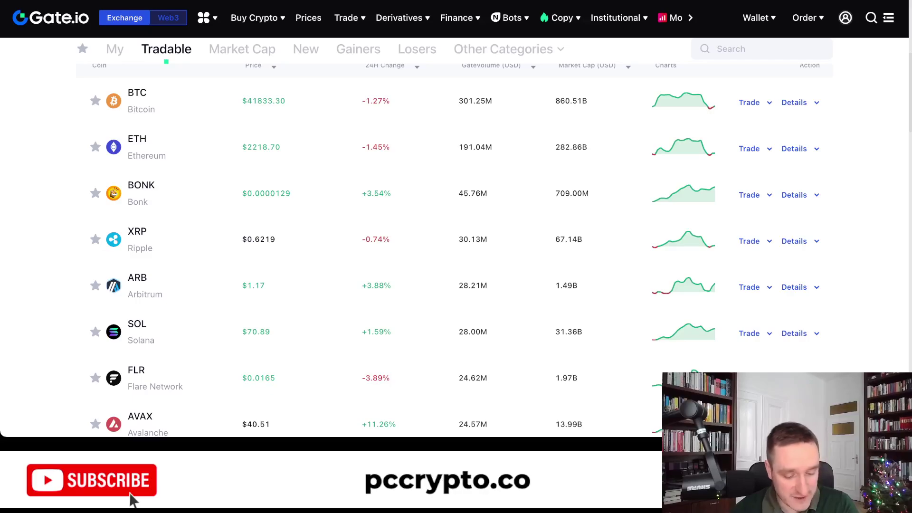
{"action": "scroll", "coordinate": [380, 328], "scroll_direction": "up", "scroll_amount": 1}
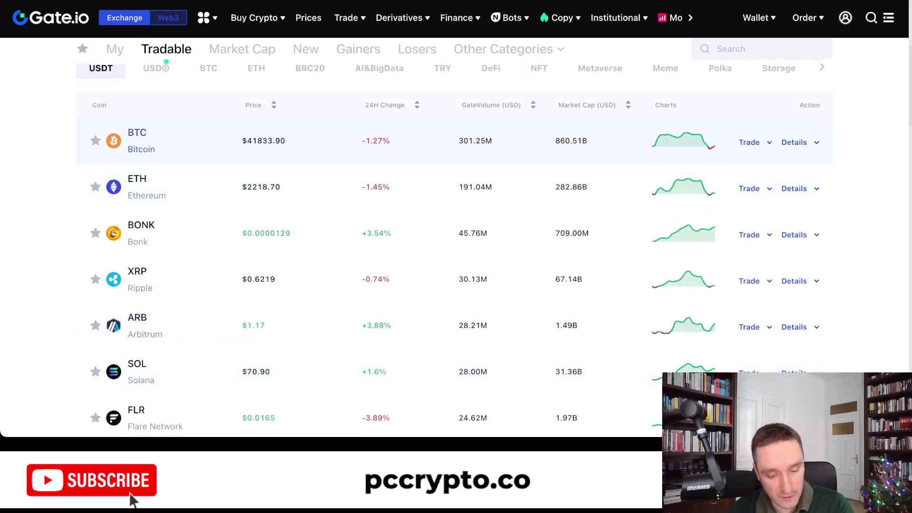
Open Bitcoin's price details and review its market statistics, key info and trading options
{"action": "left_click", "coordinate": [137, 133]}
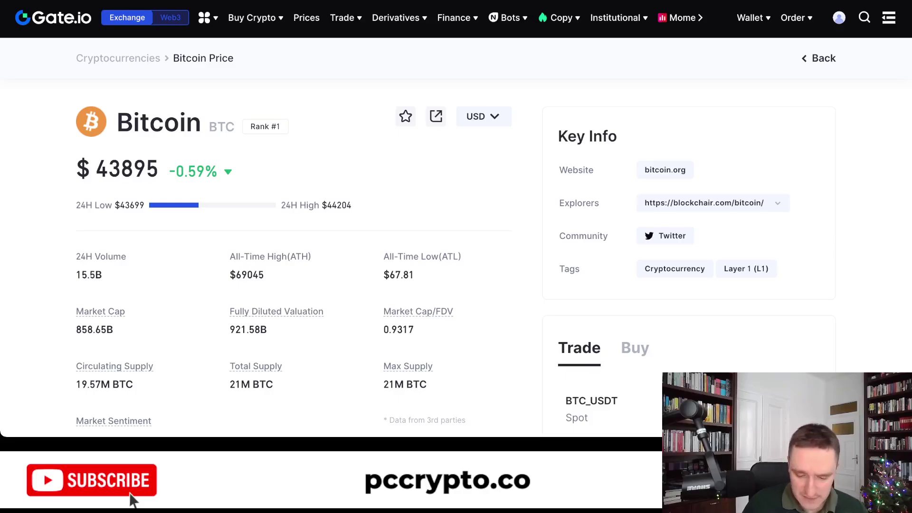
{"action": "scroll", "coordinate": [133, 500], "scroll_direction": "down", "scroll_amount": 1}
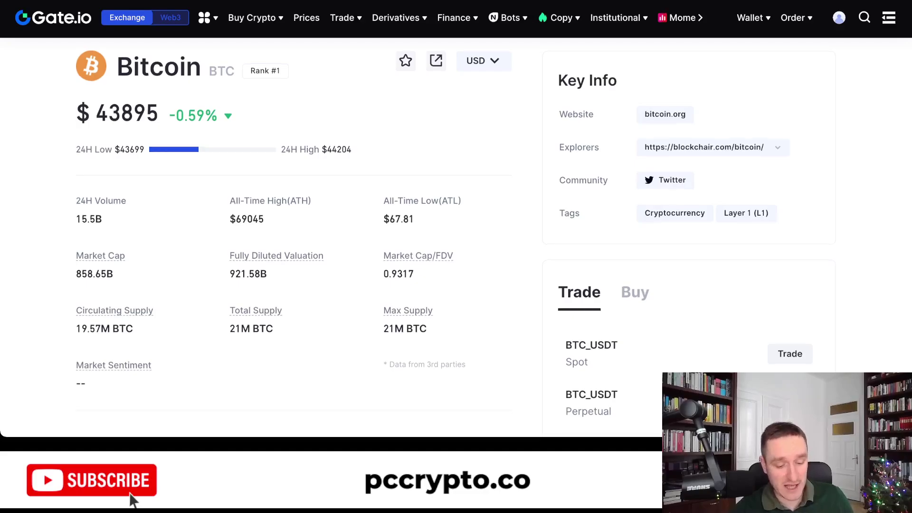
{"action": "scroll", "coordinate": [133, 499], "scroll_direction": "down", "scroll_amount": 1}
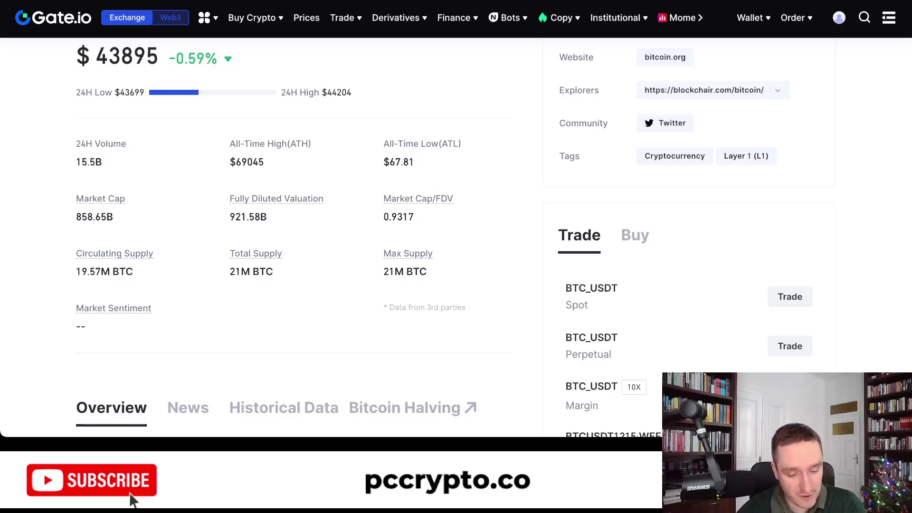
{"action": "scroll", "coordinate": [133, 499], "scroll_direction": "up", "scroll_amount": 1}
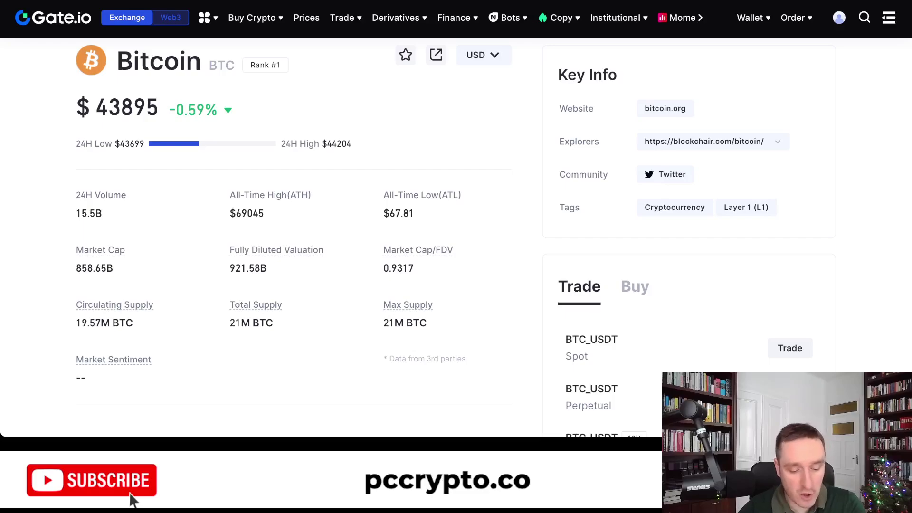
{"action": "scroll", "coordinate": [133, 500], "scroll_direction": "up", "scroll_amount": 1}
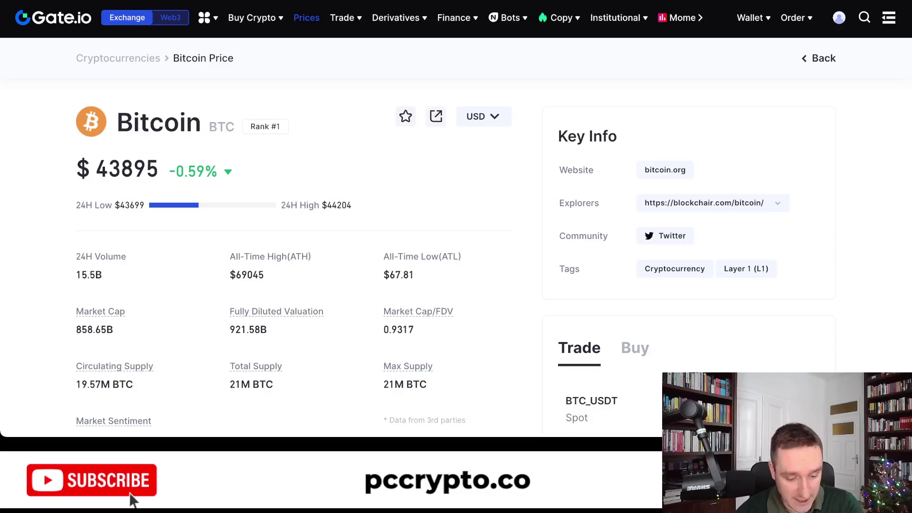
Return to the cryptocurrency prices overview and review the top gainers, most popular coins and coin categories
{"action": "left_click", "coordinate": [306, 17]}
{"action": "scroll", "coordinate": [454, 237], "scroll_direction": "down", "scroll_amount": 1}
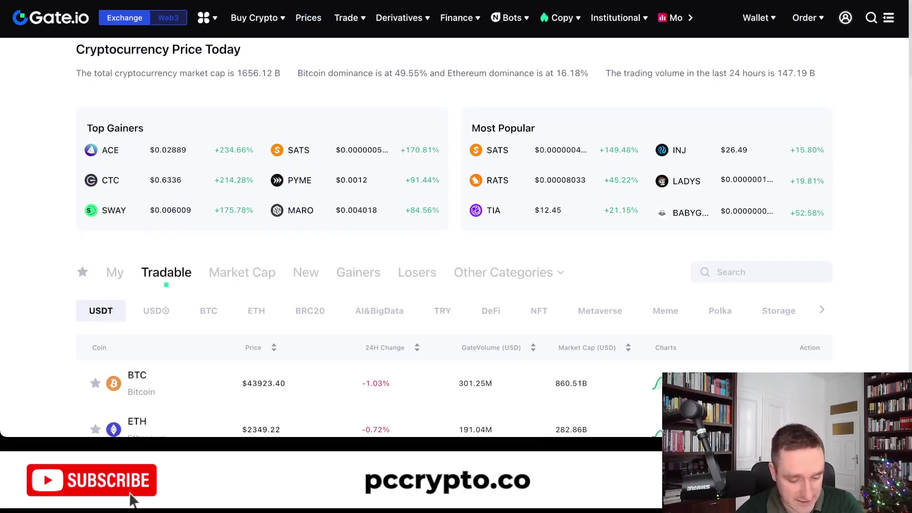
{"action": "scroll", "coordinate": [454, 237], "scroll_direction": "down", "scroll_amount": 2}
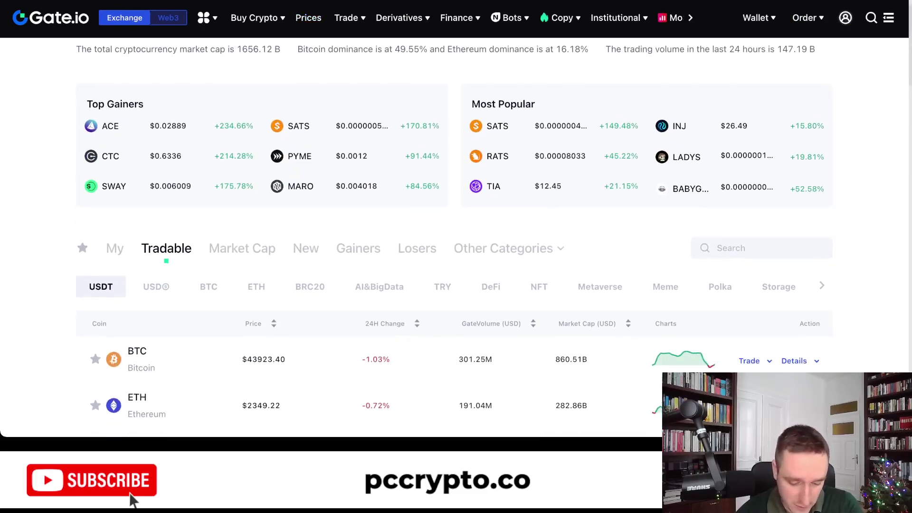
{"action": "scroll", "coordinate": [454, 237], "scroll_direction": "up", "scroll_amount": 3}
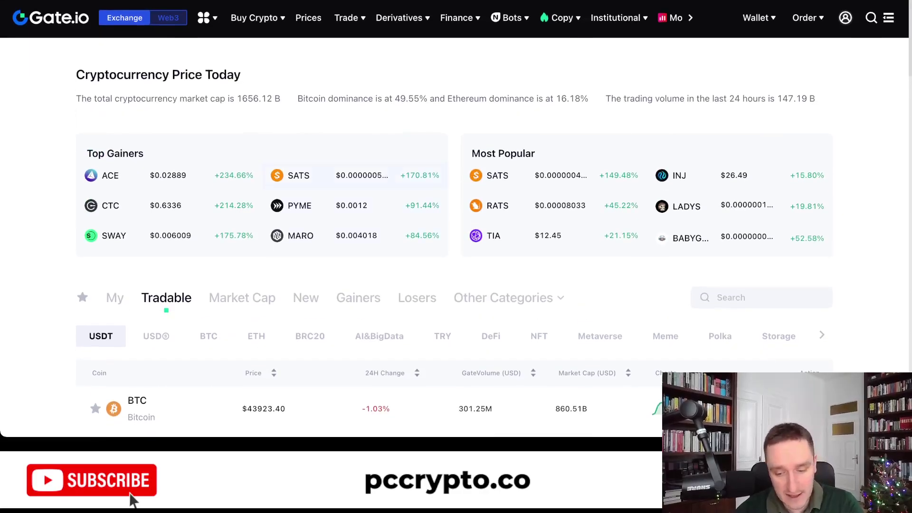
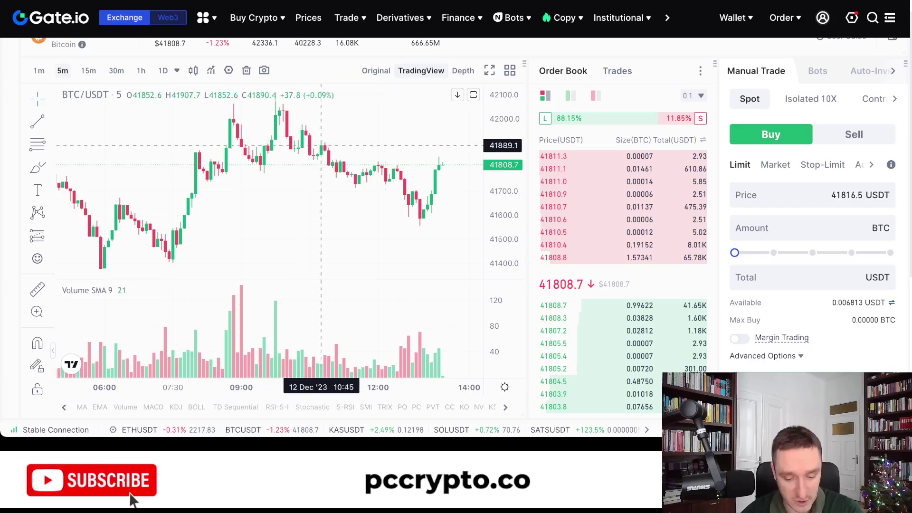
{"action": "scroll", "coordinate": [457, 230], "scroll_direction": "up", "scroll_amount": 1}
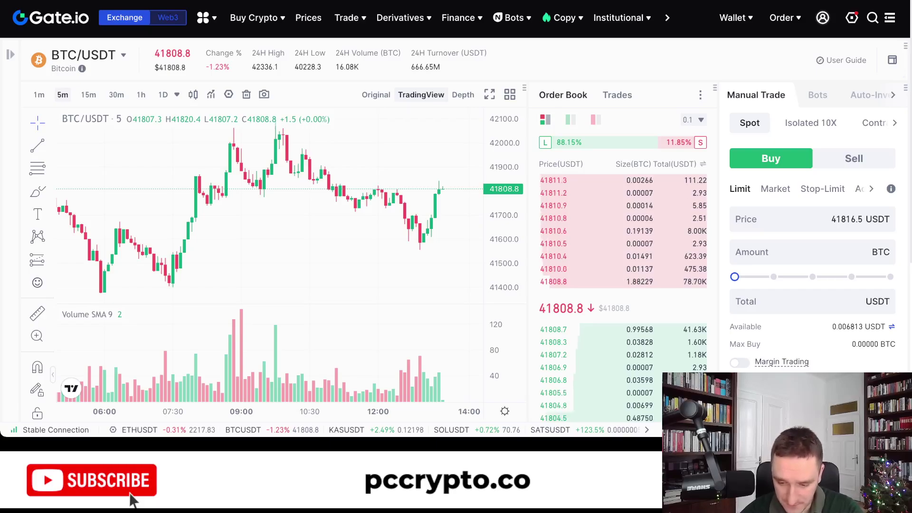
{"action": "mouse_move", "coordinate": [736, 18]}
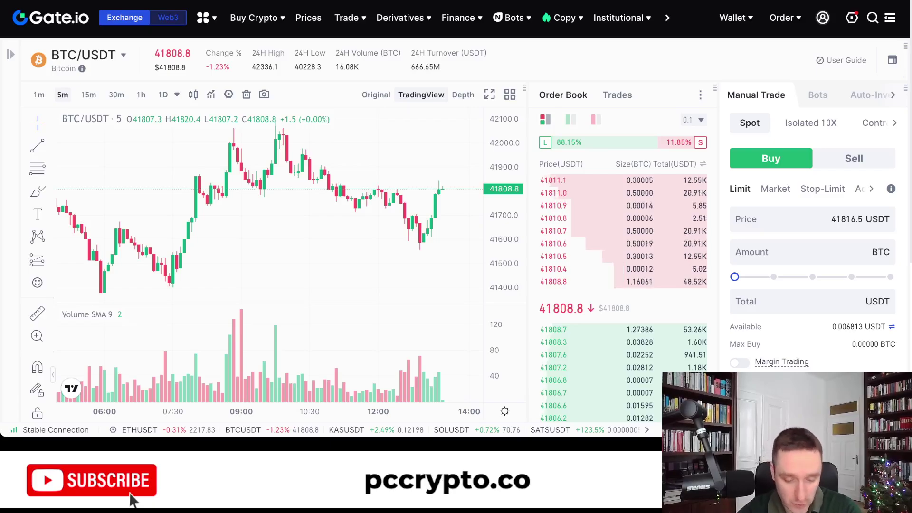
Examine the BTC/USDT pair selector and the limit buy order's price and amount fields
{"action": "mouse_move", "coordinate": [350, 18]}
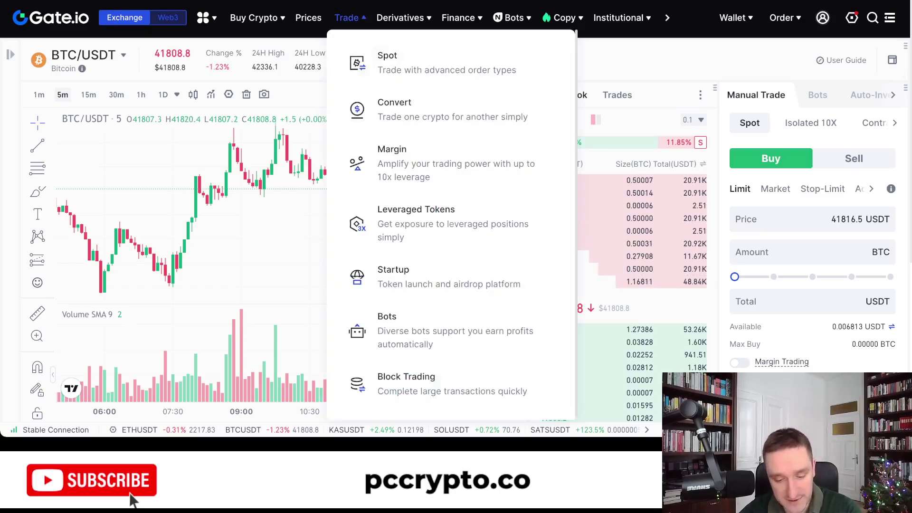
{"action": "mouse_move", "coordinate": [450, 62]}
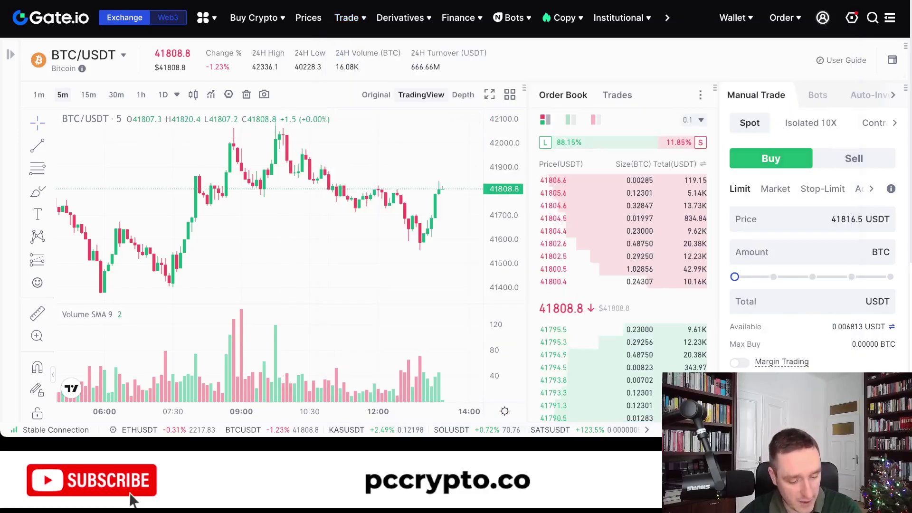
{"action": "mouse_move", "coordinate": [87, 55]}
{"action": "left_click", "coordinate": [138, 78]}
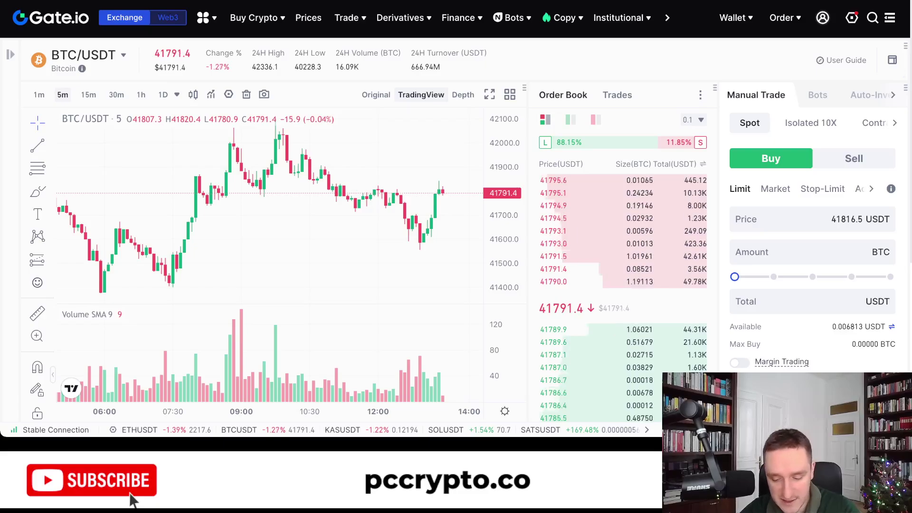
{"action": "left_click", "coordinate": [798, 251]}
{"action": "left_click", "coordinate": [798, 219]}
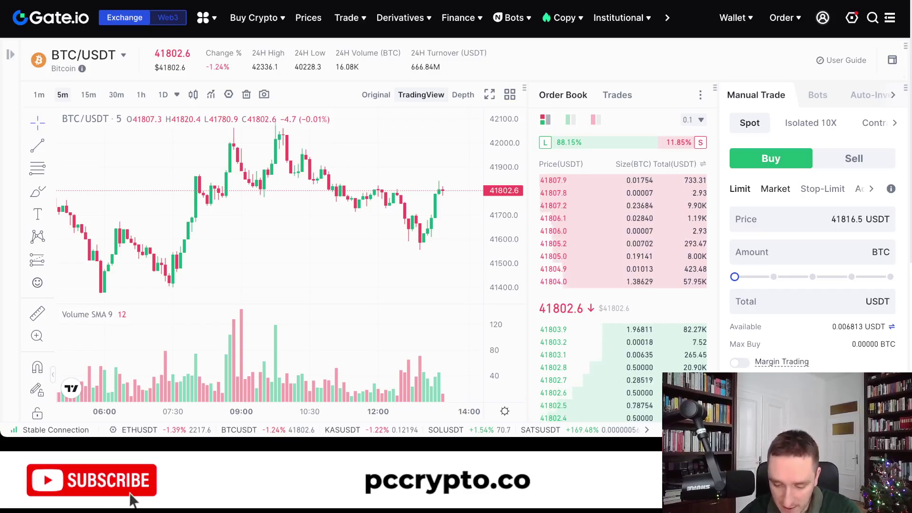
Switch the BTC buy order to Market, try the amount slider at its maximum, and reset it to zero
{"action": "left_click", "coordinate": [775, 189]}
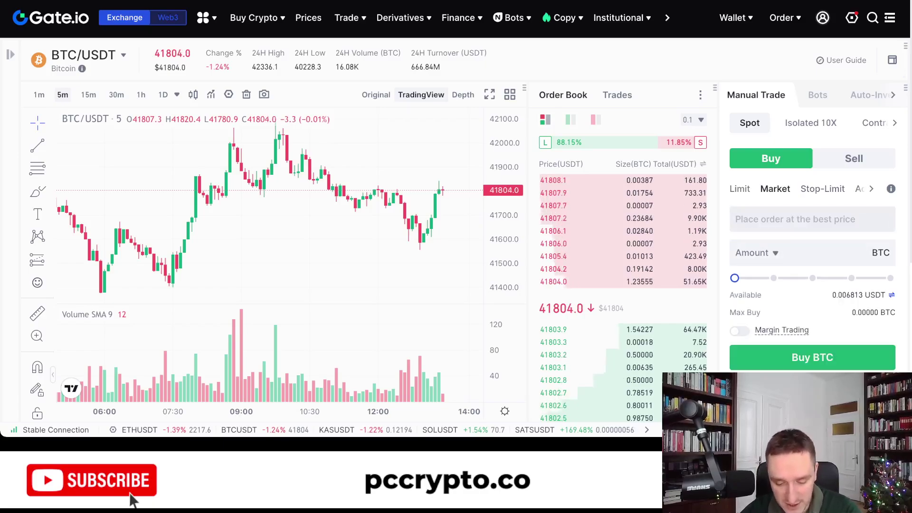
{"action": "mouse_move", "coordinate": [617, 281]}
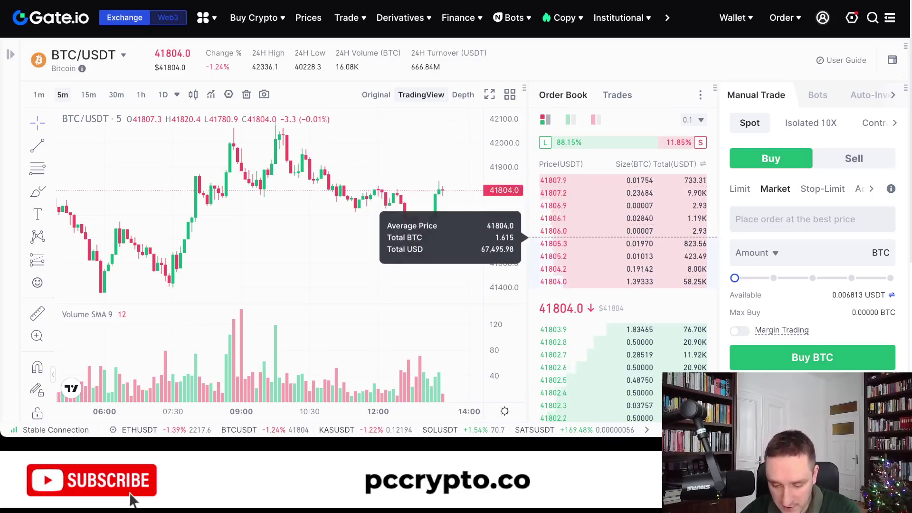
{"action": "left_click", "coordinate": [744, 278]}
{"action": "left_click_drag", "start_coordinate": [744, 277], "coordinate": [890, 278]}
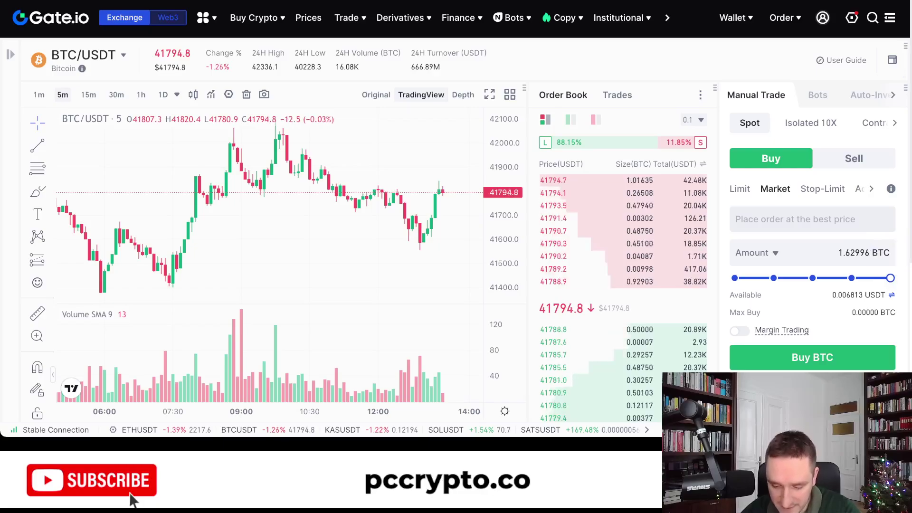
{"action": "left_click_drag", "start_coordinate": [890, 278], "coordinate": [734, 278]}
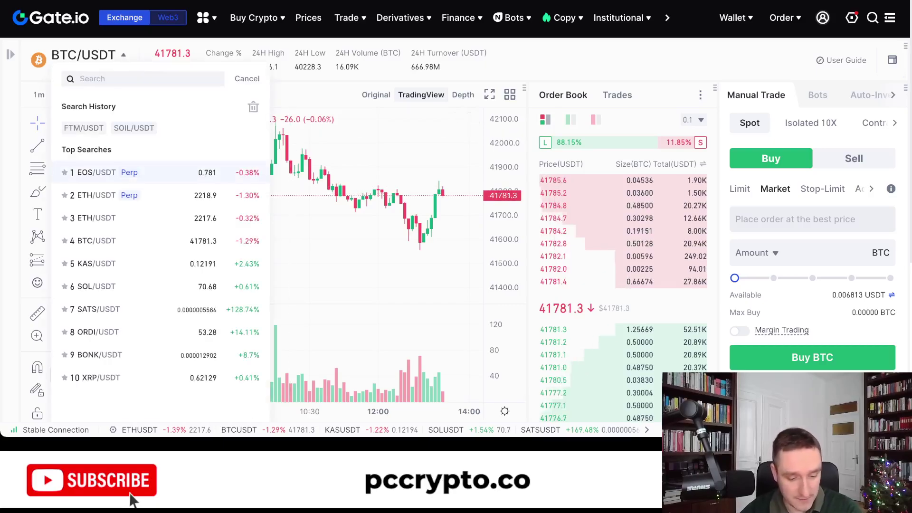
Open the ETH/USDT perpetual contract, dismiss its guide, and switch to the ETH/USDT spot market
{"action": "left_click", "coordinate": [95, 195]}
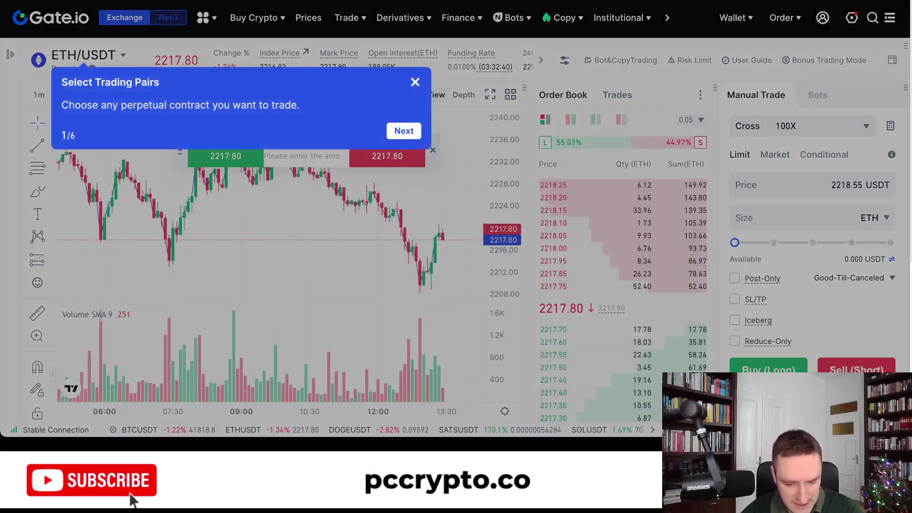
{"action": "left_click", "coordinate": [415, 83]}
{"action": "mouse_move", "coordinate": [351, 18]}
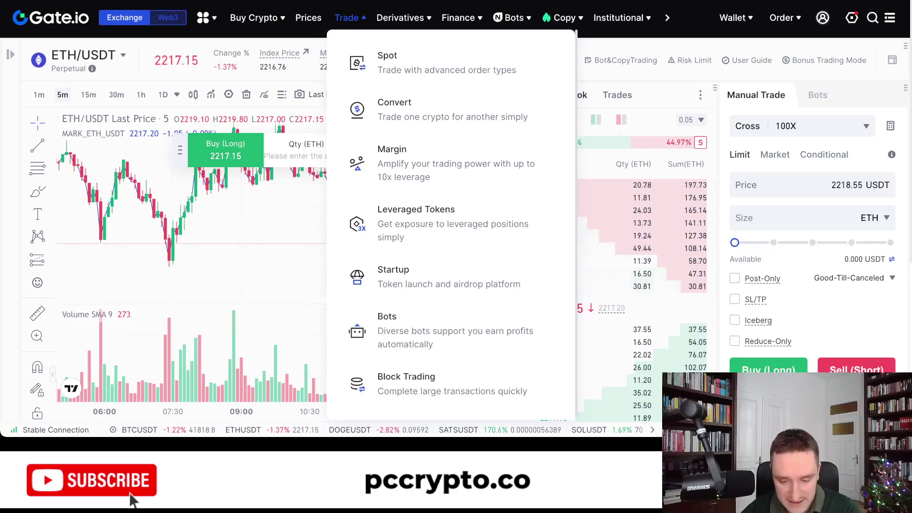
{"action": "mouse_move", "coordinate": [452, 63]}
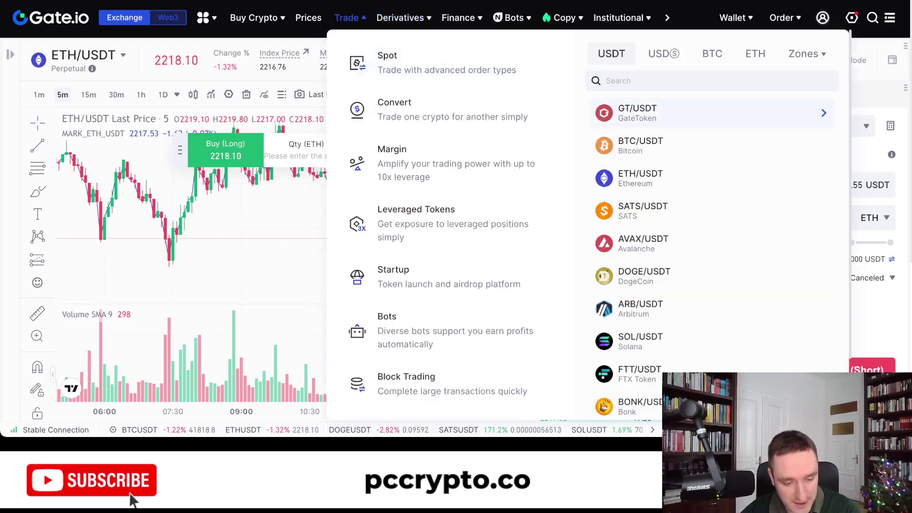
{"action": "left_click", "coordinate": [640, 178]}
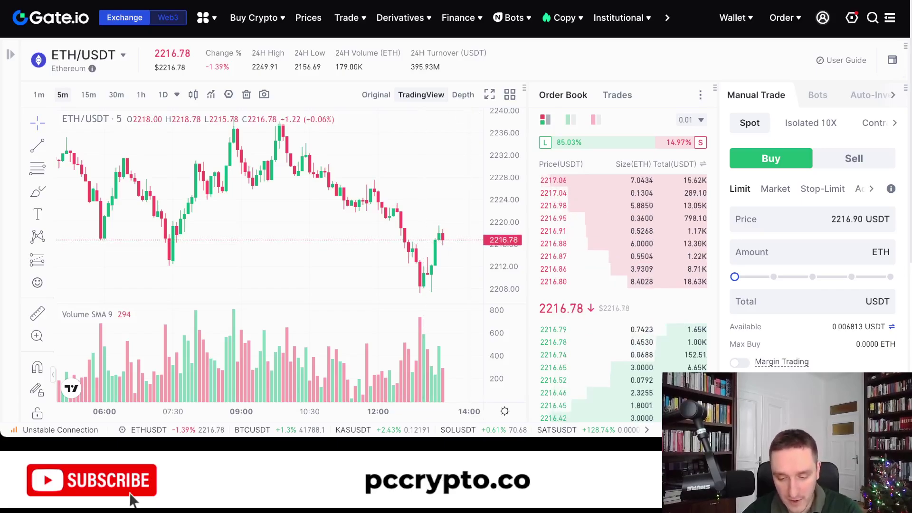
Examine the Market and Stop-Limit order forms for buying ETH
{"action": "left_click", "coordinate": [774, 188]}
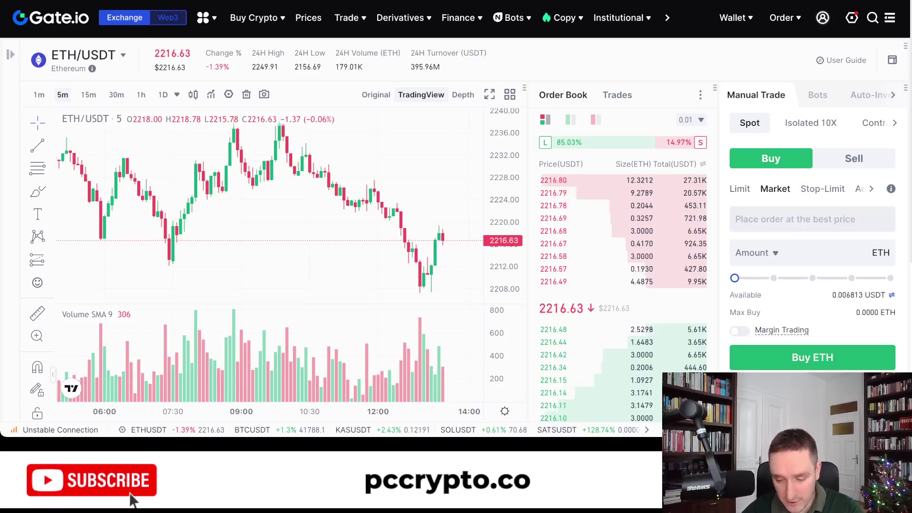
{"action": "left_click", "coordinate": [823, 189]}
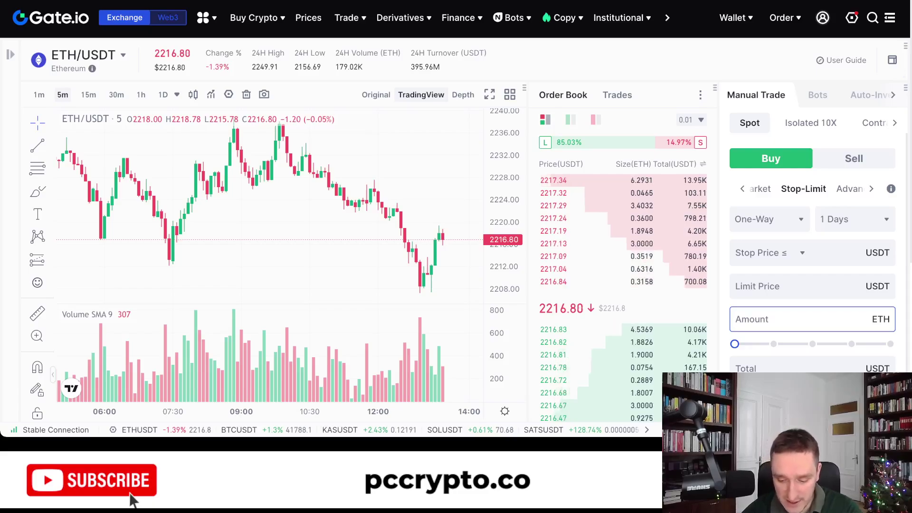
{"action": "mouse_move", "coordinate": [850, 189]}
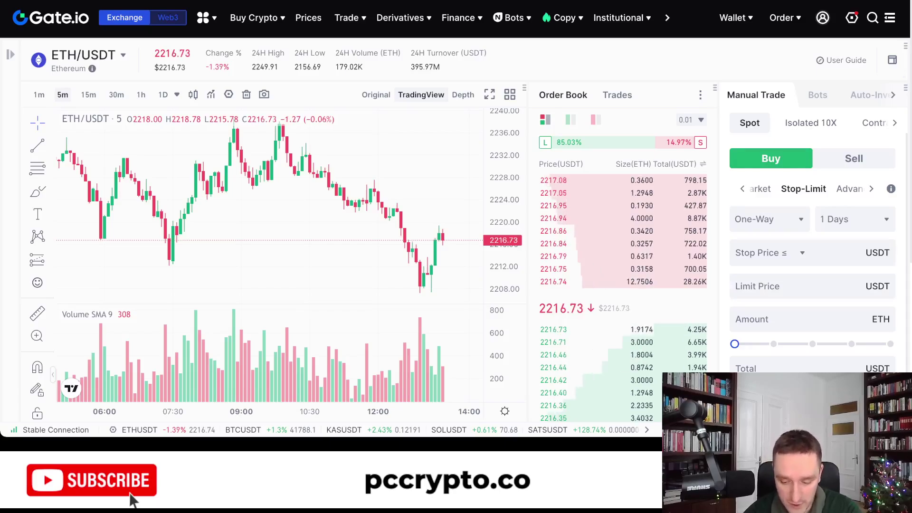
Browse the trading bots offered for ETH/USDT and open the Spot Grid bot
{"action": "left_click", "coordinate": [817, 95]}
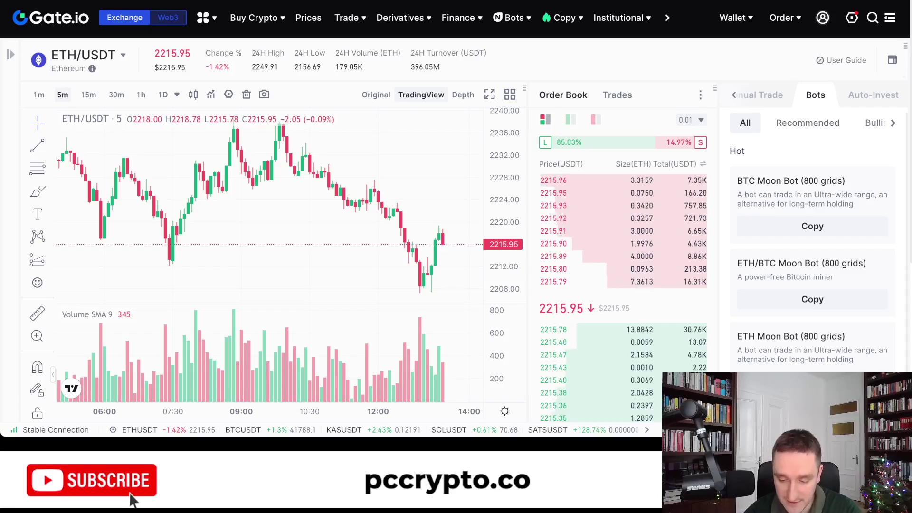
{"action": "scroll", "coordinate": [812, 228], "scroll_direction": "down", "scroll_amount": 1}
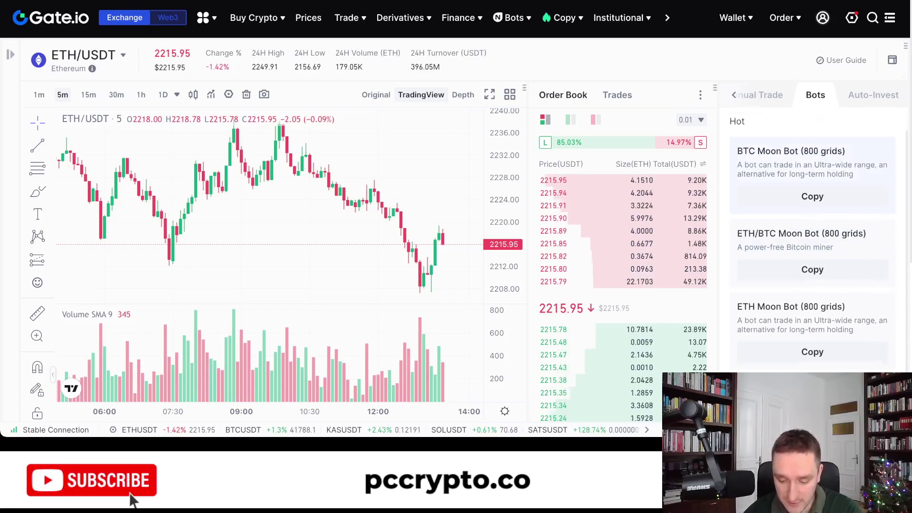
{"action": "scroll", "coordinate": [811, 242], "scroll_direction": "down", "scroll_amount": 5}
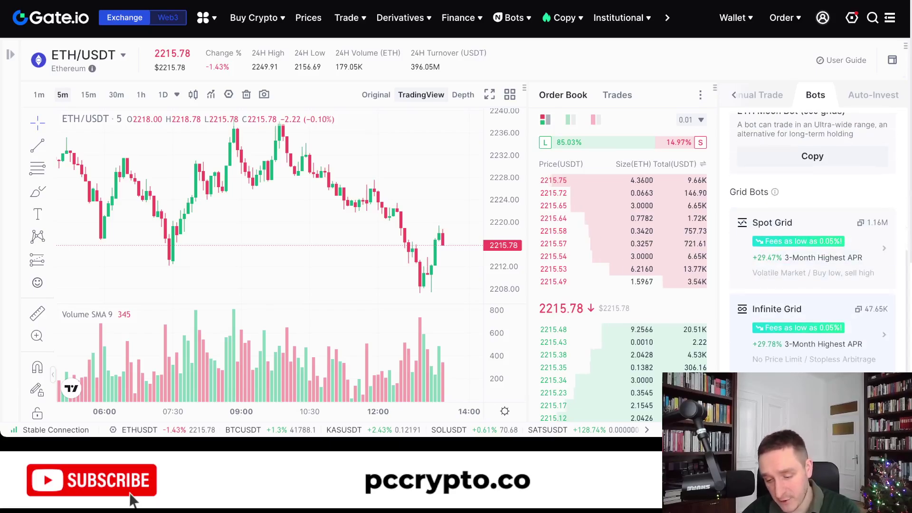
{"action": "scroll", "coordinate": [812, 238], "scroll_direction": "down", "scroll_amount": 2}
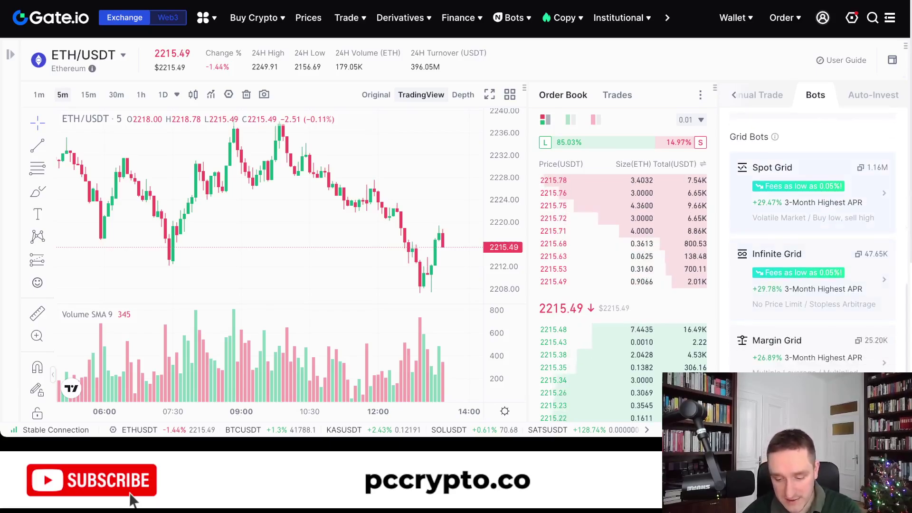
{"action": "left_click", "coordinate": [812, 192]}
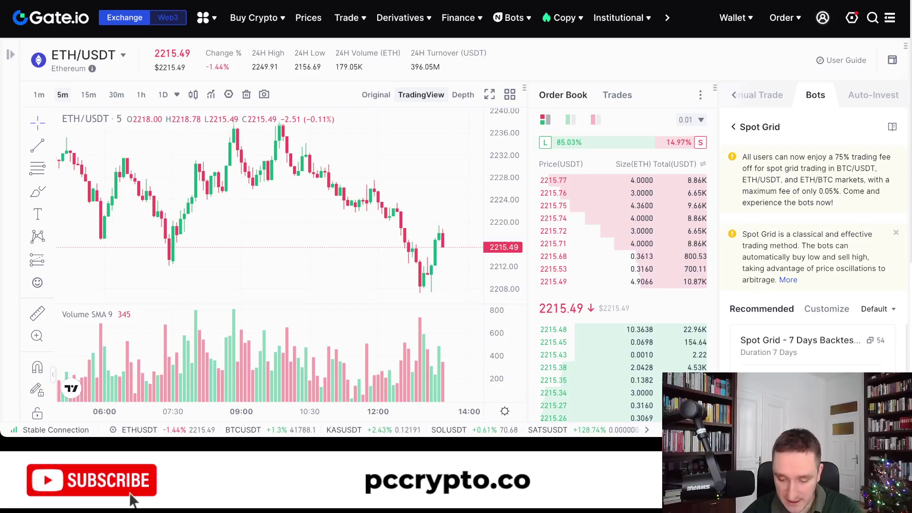
Review the recommended Spot Grid strategies and the list of running bots below the ETH/USDT chart
{"action": "scroll", "coordinate": [455, 228], "scroll_direction": "down", "scroll_amount": 2}
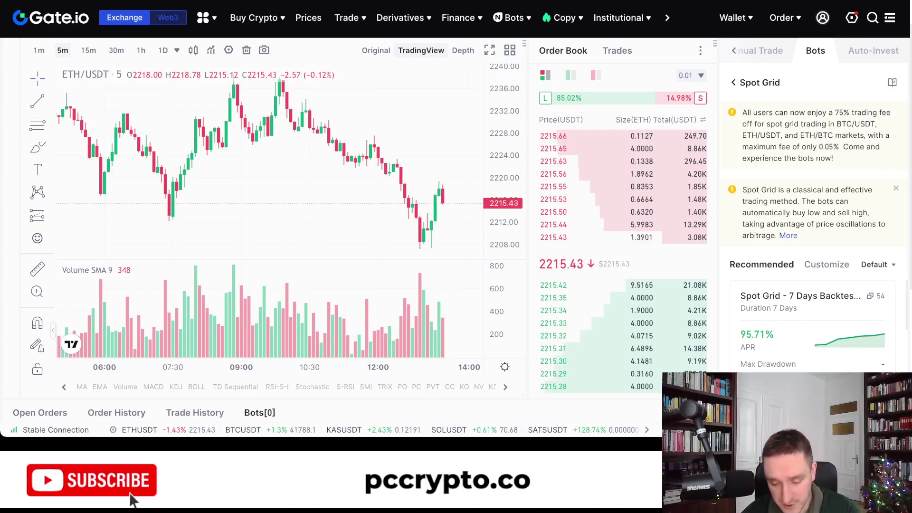
{"action": "scroll", "coordinate": [133, 498], "scroll_direction": "up", "scroll_amount": 2}
{"action": "scroll", "coordinate": [361, 228], "scroll_direction": "down", "scroll_amount": 2}
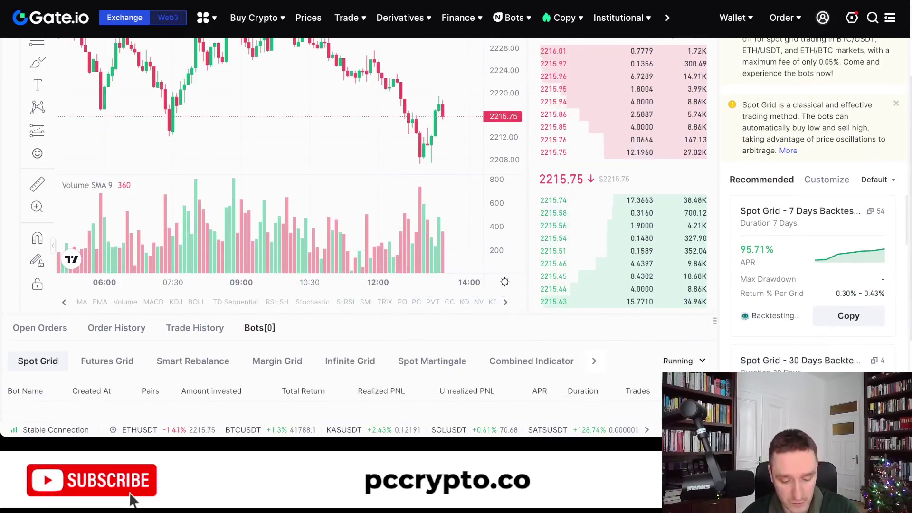
{"action": "scroll", "coordinate": [133, 498], "scroll_direction": "up", "scroll_amount": 2}
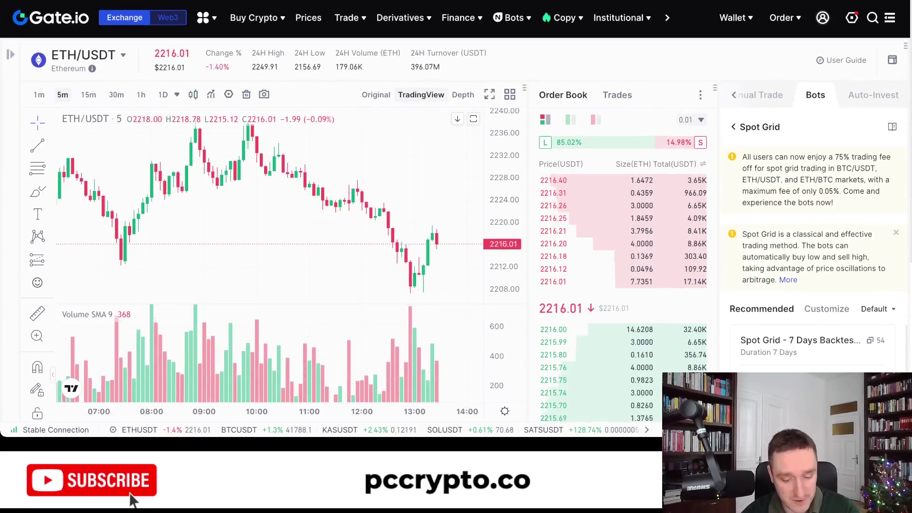
Look over the available trade and derivatives products
{"action": "mouse_move", "coordinate": [347, 17]}
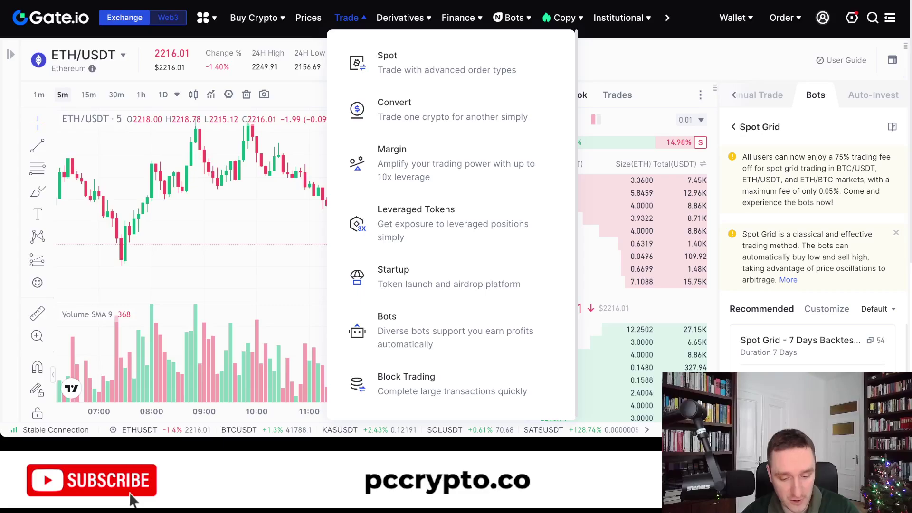
{"action": "mouse_move", "coordinate": [400, 18]}
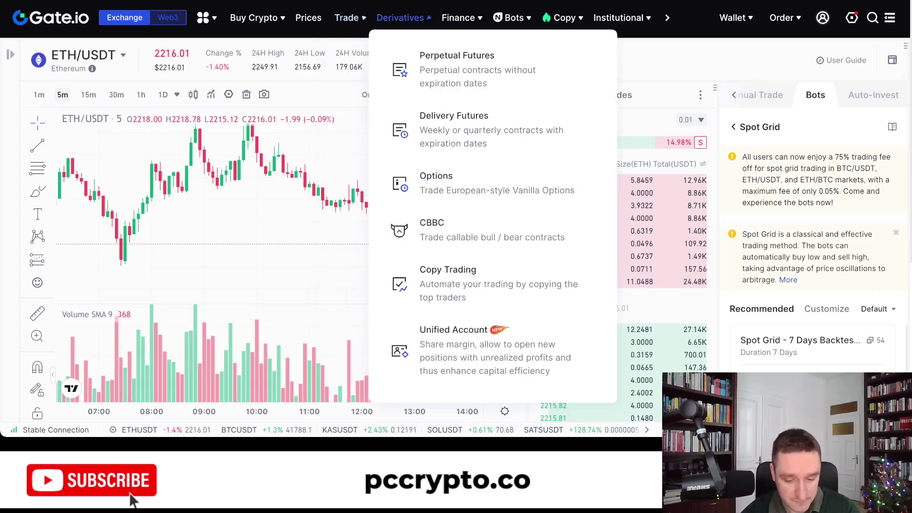